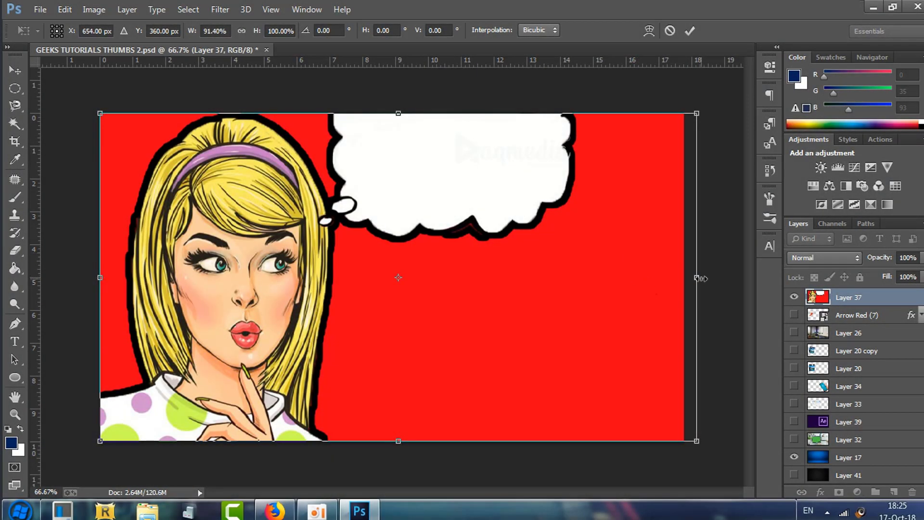
Narrow the comic layer to 89.45% width, apply it, then hide Layers 37 and 17
{"action": "left_click_drag", "start_coordinate": [699, 277], "coordinate": [685, 277]}
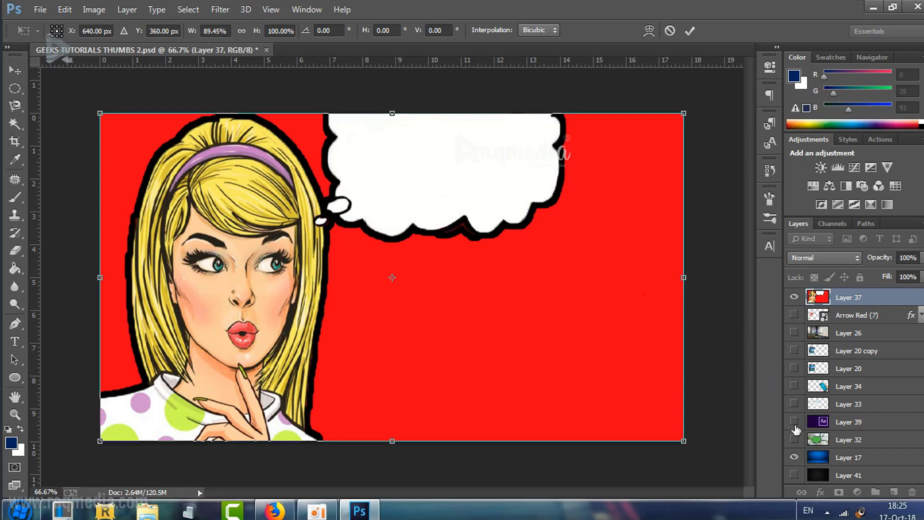
{"action": "scroll", "coordinate": [796, 429], "scroll_direction": "down", "scroll_amount": 4}
{"action": "scroll", "coordinate": [795, 428], "scroll_direction": "down", "scroll_amount": 1}
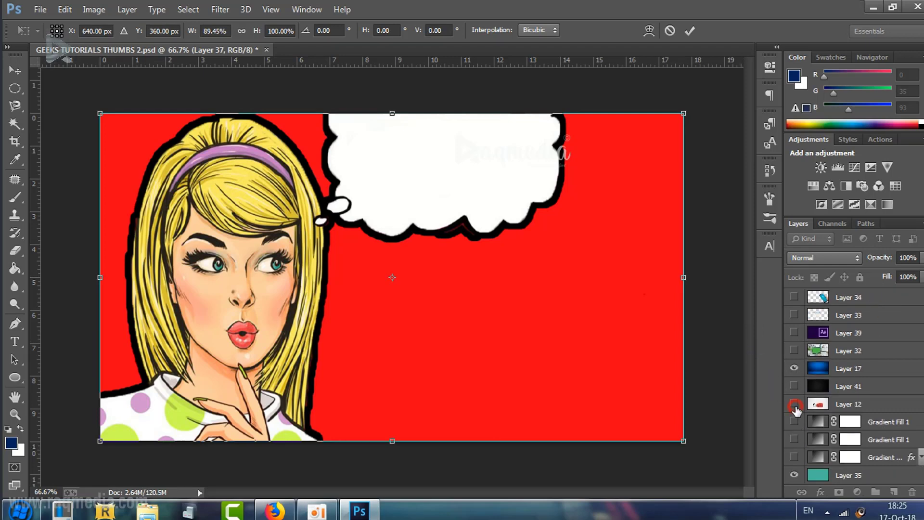
{"action": "left_click", "coordinate": [16, 69]}
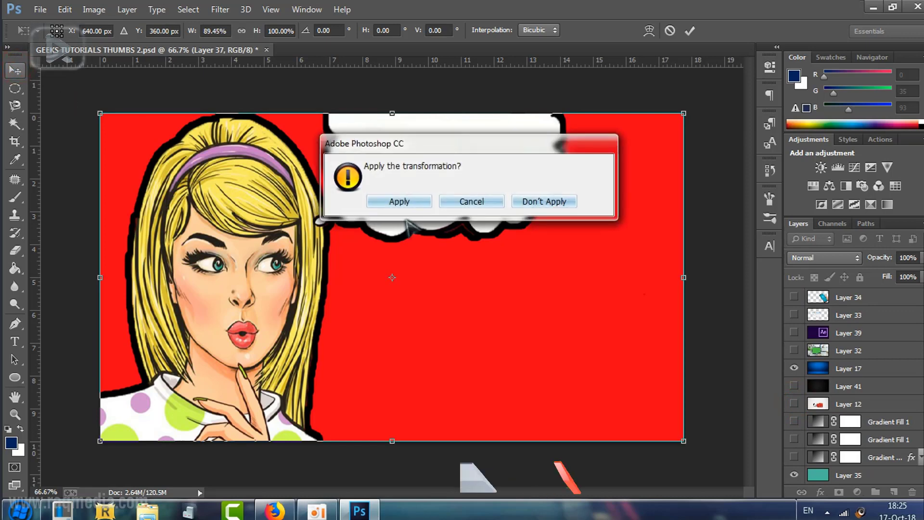
{"action": "left_click", "coordinate": [412, 195]}
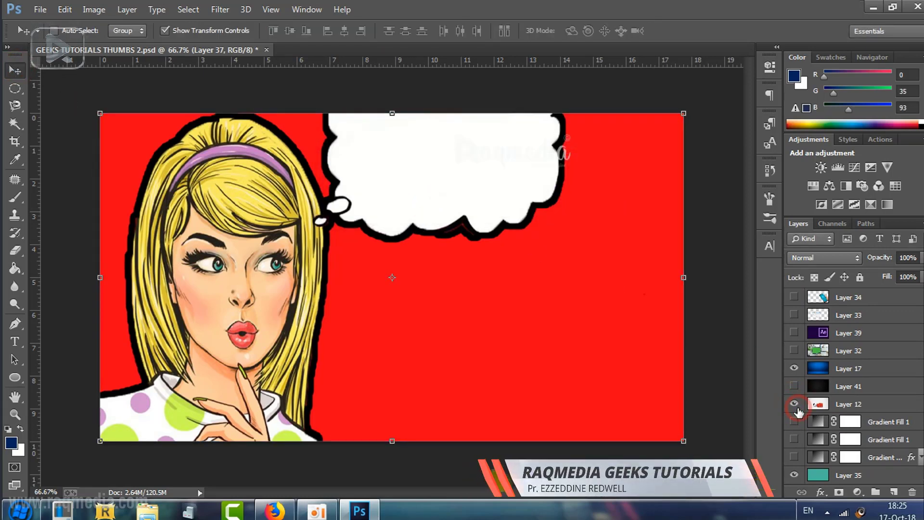
{"action": "scroll", "coordinate": [812, 383], "scroll_direction": "up", "scroll_amount": 5}
{"action": "left_click", "coordinate": [795, 298]}
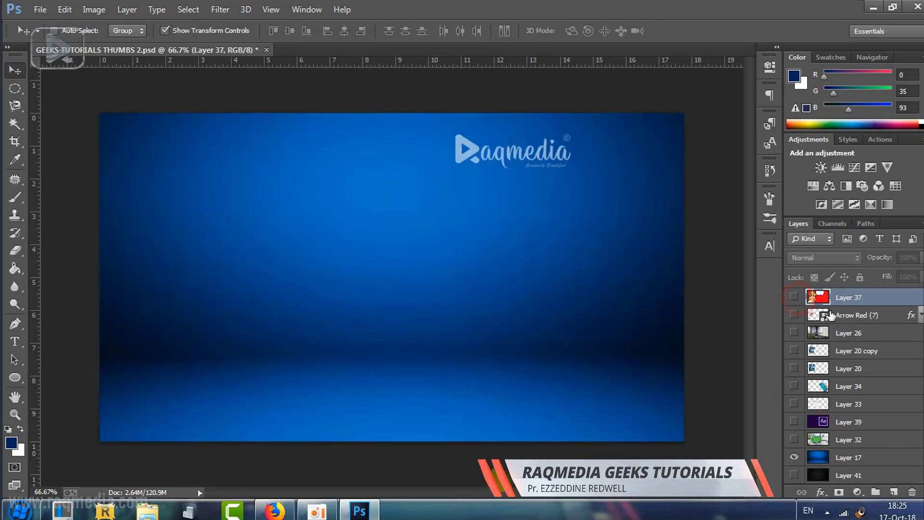
{"action": "left_click", "coordinate": [794, 459]}
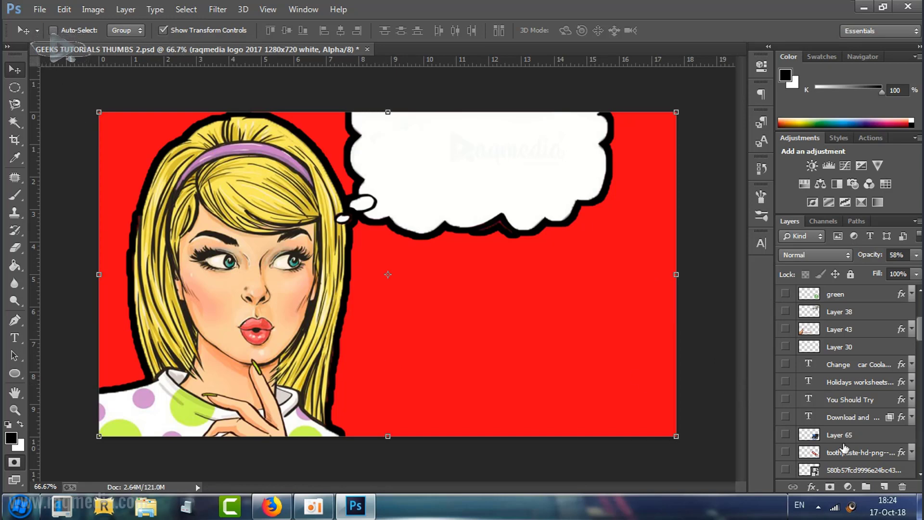
{"action": "scroll", "coordinate": [843, 449], "scroll_direction": "down", "scroll_amount": 2}
{"action": "scroll", "coordinate": [854, 466], "scroll_direction": "down", "scroll_amount": 2}
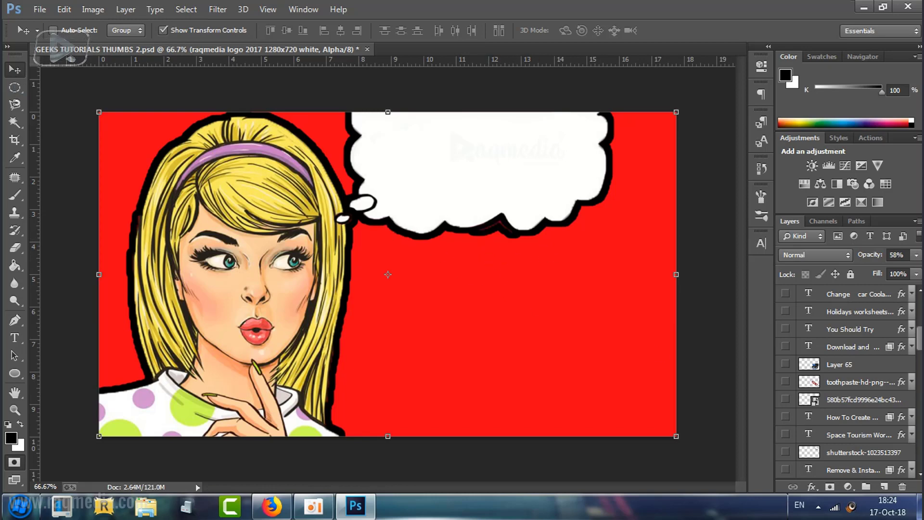
{"action": "scroll", "coordinate": [895, 443], "scroll_direction": "down", "scroll_amount": 2}
{"action": "scroll", "coordinate": [895, 443], "scroll_direction": "down", "scroll_amount": 2}
{"action": "scroll", "coordinate": [895, 443], "scroll_direction": "down", "scroll_amount": 2}
{"action": "scroll", "coordinate": [895, 443], "scroll_direction": "down", "scroll_amount": 2}
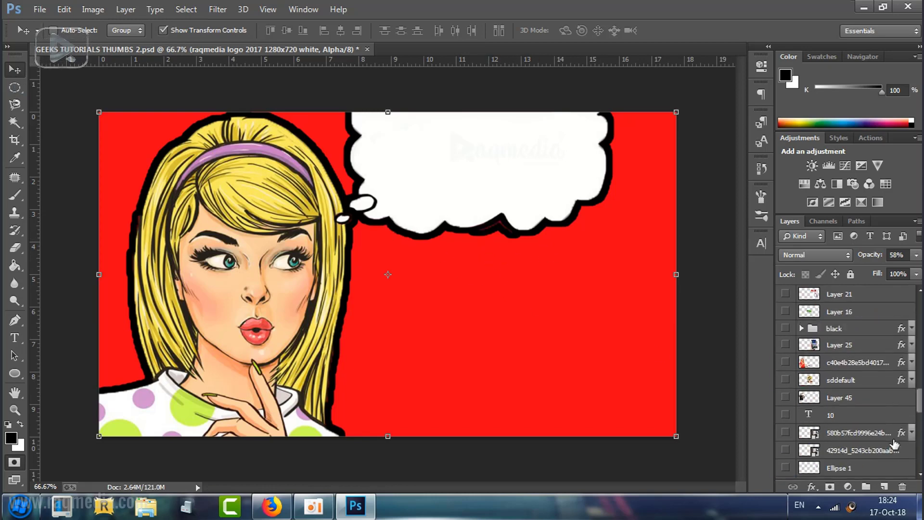
{"action": "scroll", "coordinate": [895, 444], "scroll_direction": "down", "scroll_amount": 3}
{"action": "scroll", "coordinate": [896, 443], "scroll_direction": "down", "scroll_amount": 3}
Select the comic Layer 37 and nudge it slightly on the canvas
{"action": "left_click", "coordinate": [859, 346]}
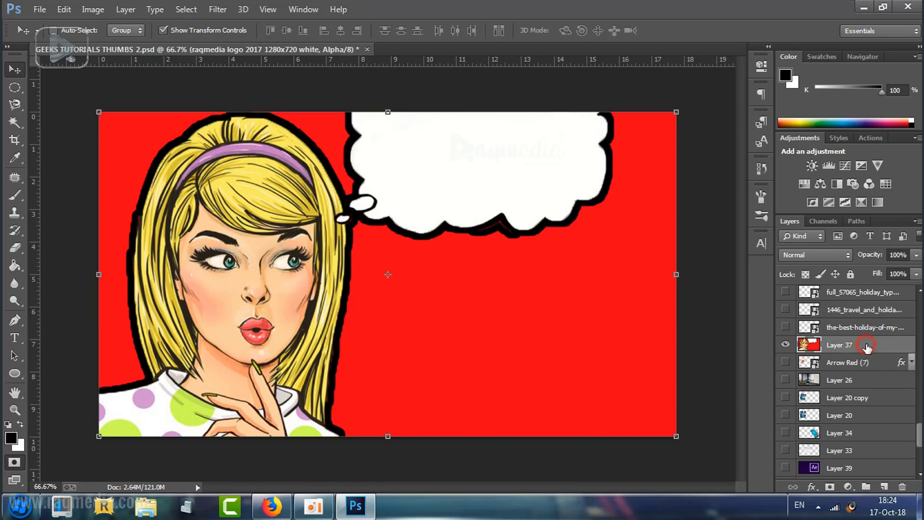
{"action": "mouse_move", "coordinate": [510, 310]}
{"action": "left_mouse_down"}
{"action": "mouse_move", "coordinate": [479, 305]}
{"action": "mouse_move", "coordinate": [509, 247]}
{"action": "mouse_move", "coordinate": [587, 223]}
{"action": "mouse_move", "coordinate": [563, 324]}
{"action": "mouse_move", "coordinate": [477, 217]}
{"action": "mouse_move", "coordinate": [397, 264]}
{"action": "mouse_move", "coordinate": [489, 260]}
{"action": "mouse_move", "coordinate": [427, 235]}
{"action": "mouse_move", "coordinate": [361, 225]}
{"action": "mouse_move", "coordinate": [176, 245]}
{"action": "mouse_move", "coordinate": [544, 246]}
{"action": "mouse_move", "coordinate": [584, 303]}
{"action": "mouse_move", "coordinate": [662, 250]}
{"action": "mouse_move", "coordinate": [378, 223]}
{"action": "mouse_move", "coordinate": [234, 265]}
{"action": "mouse_move", "coordinate": [409, 281]}
{"action": "mouse_move", "coordinate": [547, 317]}
{"action": "mouse_move", "coordinate": [549, 293]}
{"action": "mouse_move", "coordinate": [503, 288]}
{"action": "mouse_move", "coordinate": [509, 295]}
{"action": "left_mouse_up"}
{"action": "scroll", "coordinate": [860, 482], "scroll_direction": "down", "scroll_amount": 2}
{"action": "scroll", "coordinate": [860, 483], "scroll_direction": "down", "scroll_amount": 2}
{"action": "scroll", "coordinate": [790, 465], "scroll_direction": "down", "scroll_amount": 1}
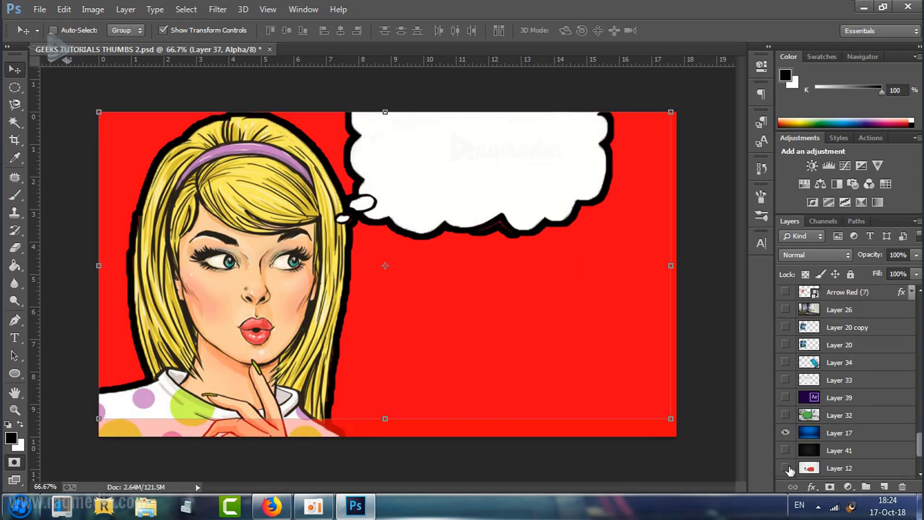
Show blue background Layer 17, hide comic Layer 37, and move Layer 17 slightly
{"action": "left_click", "coordinate": [785, 433]}
{"action": "scroll", "coordinate": [835, 412], "scroll_direction": "up", "scroll_amount": 3}
{"action": "scroll", "coordinate": [836, 412], "scroll_direction": "up", "scroll_amount": 1}
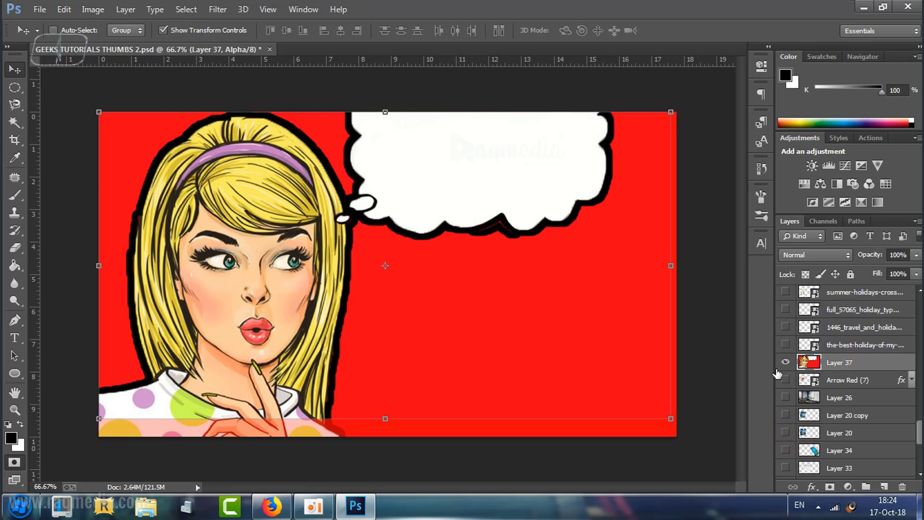
{"action": "left_click", "coordinate": [787, 368]}
{"action": "scroll", "coordinate": [838, 457], "scroll_direction": "down", "scroll_amount": 4}
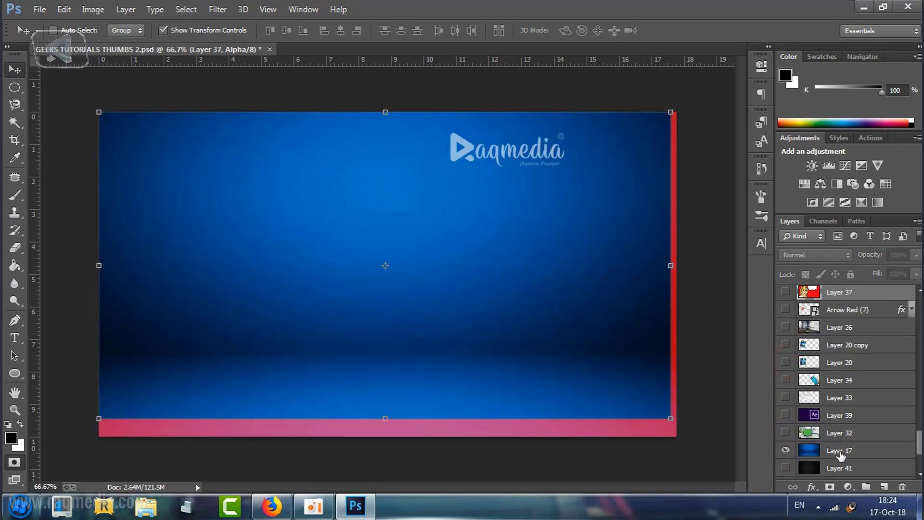
{"action": "left_click", "coordinate": [841, 454]}
{"action": "mouse_move", "coordinate": [594, 372]}
{"action": "left_mouse_down"}
{"action": "mouse_move", "coordinate": [425, 349]}
{"action": "mouse_move", "coordinate": [712, 407]}
{"action": "mouse_move", "coordinate": [563, 367]}
{"action": "mouse_move", "coordinate": [553, 354]}
{"action": "mouse_move", "coordinate": [596, 382]}
{"action": "mouse_move", "coordinate": [598, 371]}
{"action": "left_mouse_up"}
Scale the blue background to about 103% by 106% and shift it left
{"action": "left_click_drag", "start_coordinate": [669, 417], "coordinate": [691, 435]}
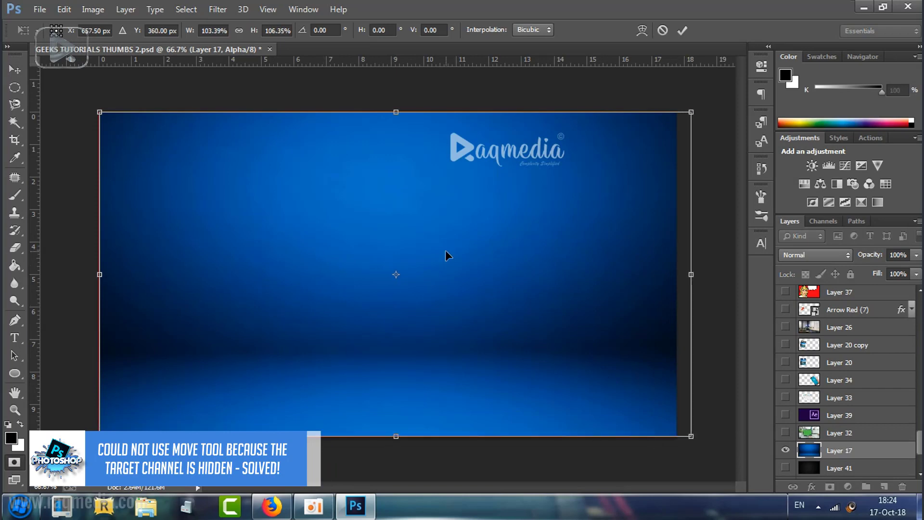
{"action": "left_click_drag", "start_coordinate": [399, 280], "coordinate": [386, 280]}
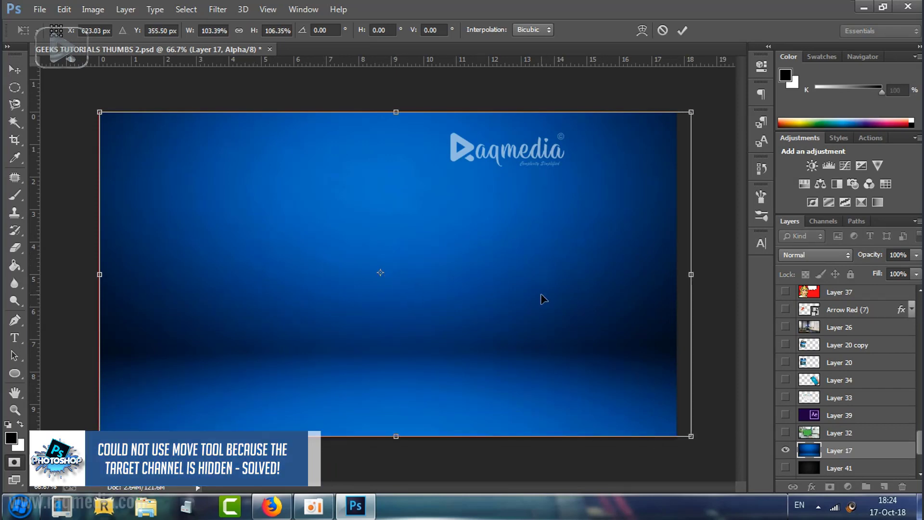
{"action": "left_click_drag", "start_coordinate": [541, 298], "coordinate": [531, 297]}
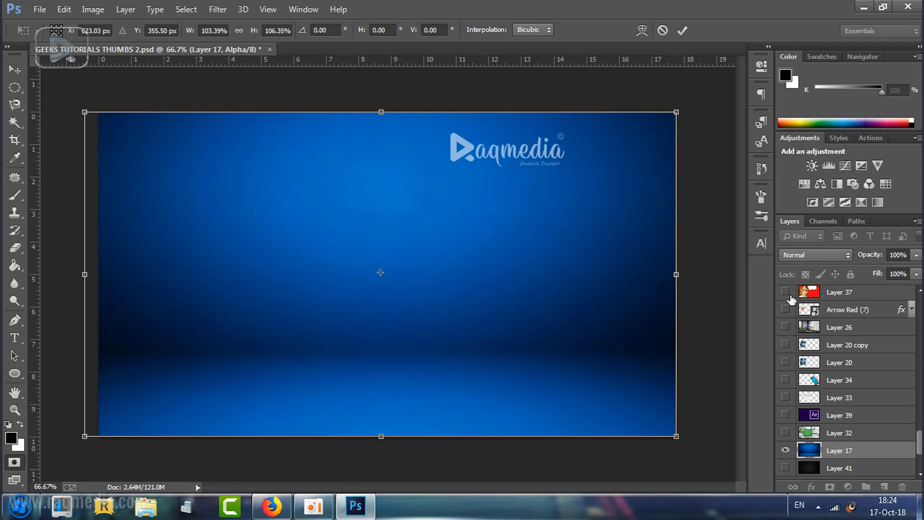
Apply the background transform, show Layer 37 again, and turn off Edit in Quick Mask Mode
{"action": "left_click", "coordinate": [19, 83]}
{"action": "left_click", "coordinate": [411, 201]}
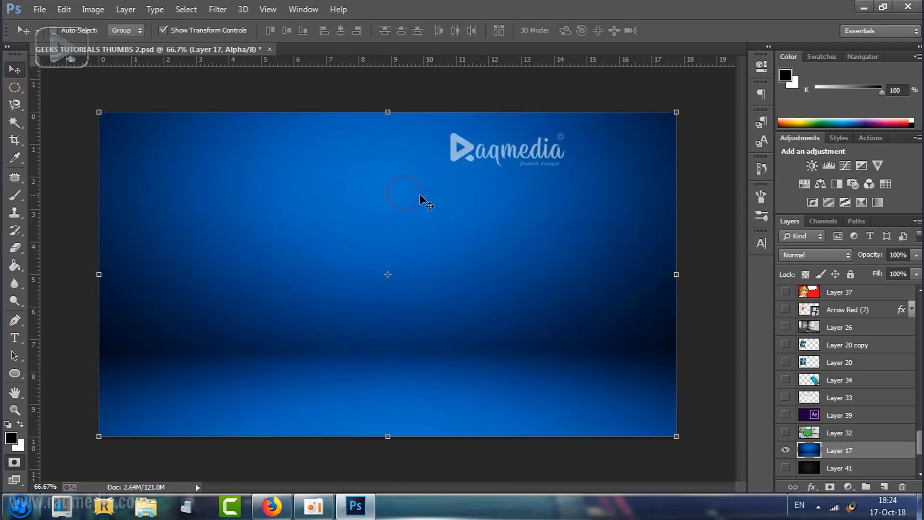
{"action": "left_click", "coordinate": [786, 292]}
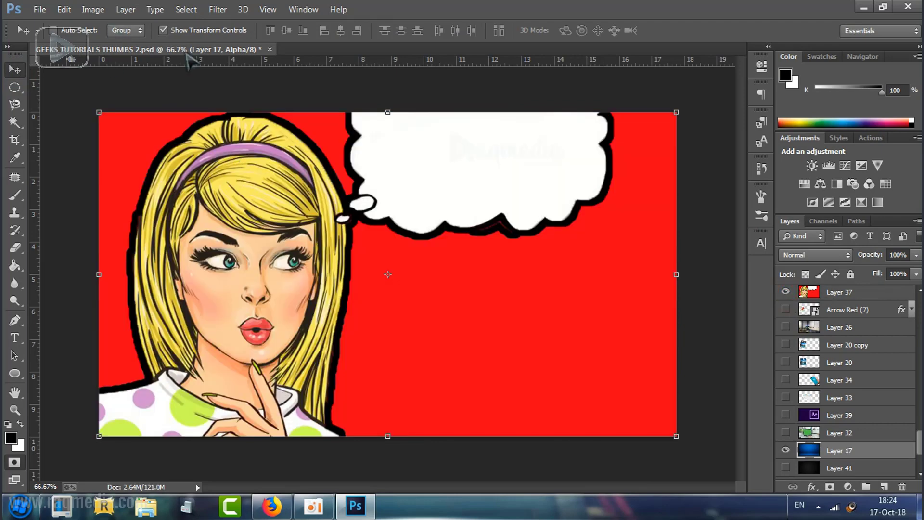
{"action": "left_click", "coordinate": [187, 10]}
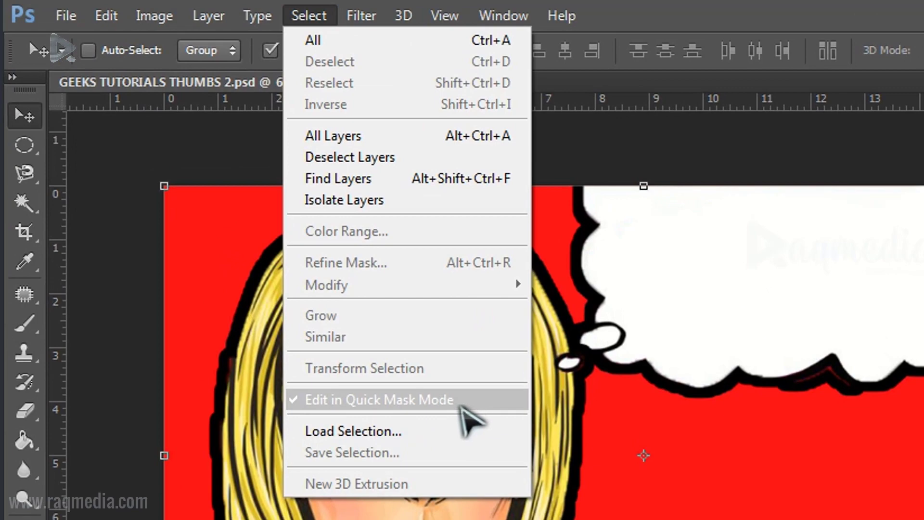
{"action": "left_click", "coordinate": [460, 404]}
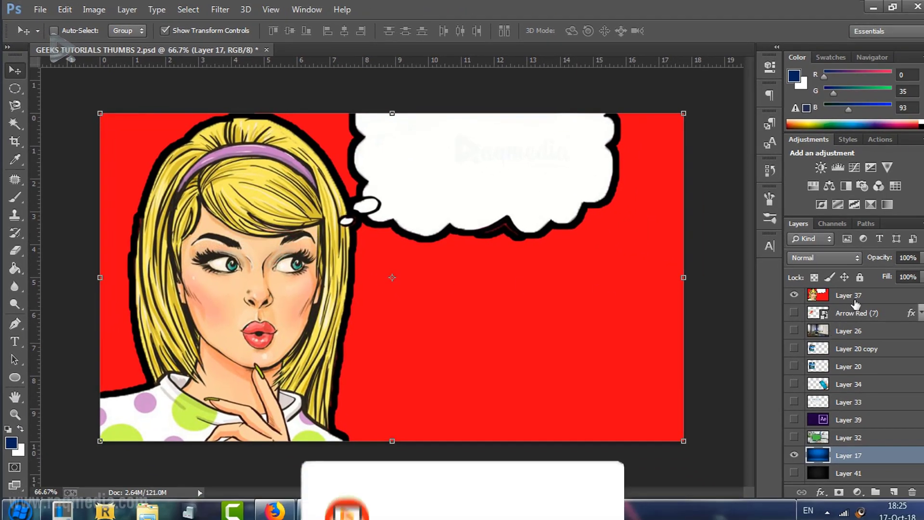
Move comic Layer 37 up, narrow it to 93.22% width, and shift it right
{"action": "left_click", "coordinate": [851, 296]}
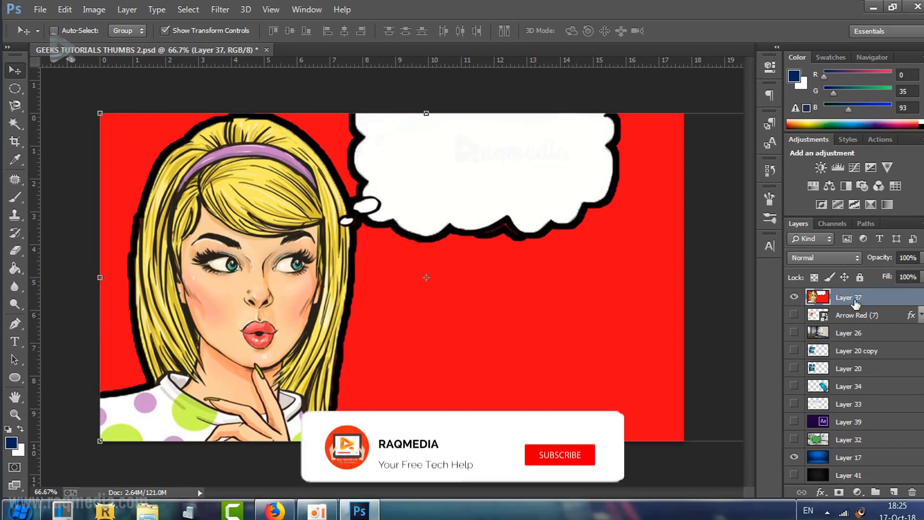
{"action": "mouse_move", "coordinate": [592, 326]}
{"action": "left_mouse_down"}
{"action": "mouse_move", "coordinate": [561, 342]}
{"action": "mouse_move", "coordinate": [556, 411]}
{"action": "mouse_move", "coordinate": [611, 265]}
{"action": "mouse_move", "coordinate": [607, 176]}
{"action": "mouse_move", "coordinate": [603, 185]}
{"action": "left_mouse_up"}
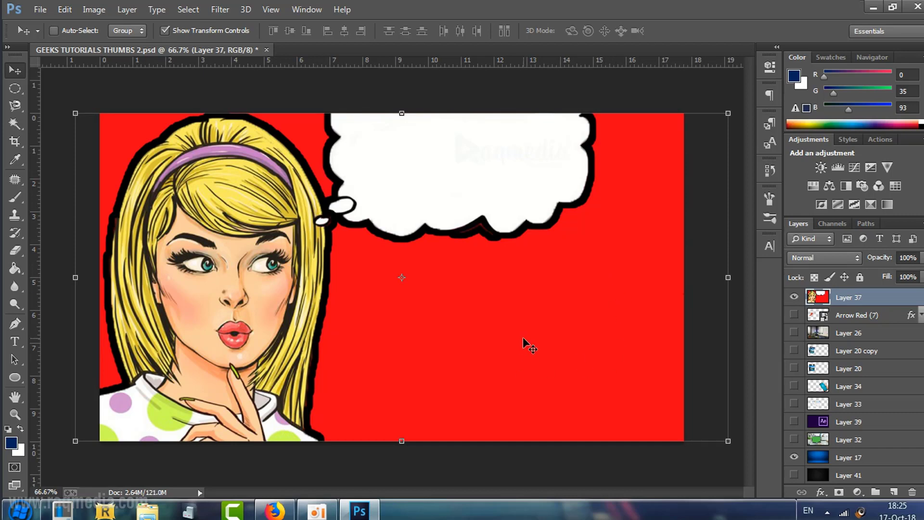
{"action": "left_click_drag", "start_coordinate": [730, 278], "coordinate": [684, 277]}
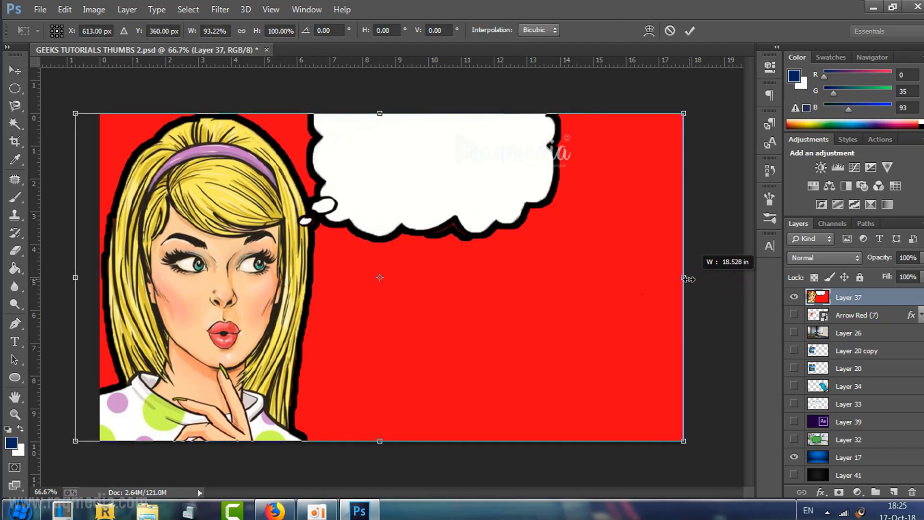
{"action": "mouse_move", "coordinate": [367, 312]}
{"action": "left_mouse_down"}
{"action": "mouse_move", "coordinate": [397, 312]}
{"action": "mouse_move", "coordinate": [379, 312]}
{"action": "left_mouse_up"}
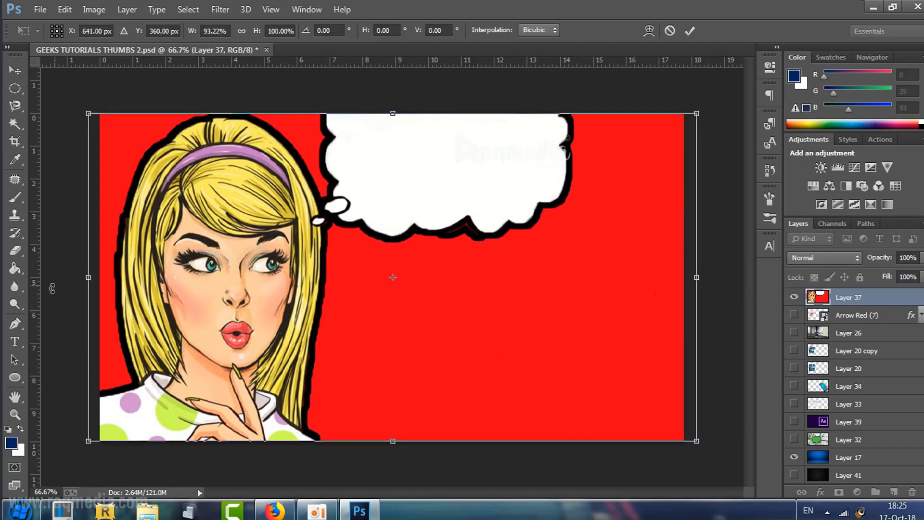